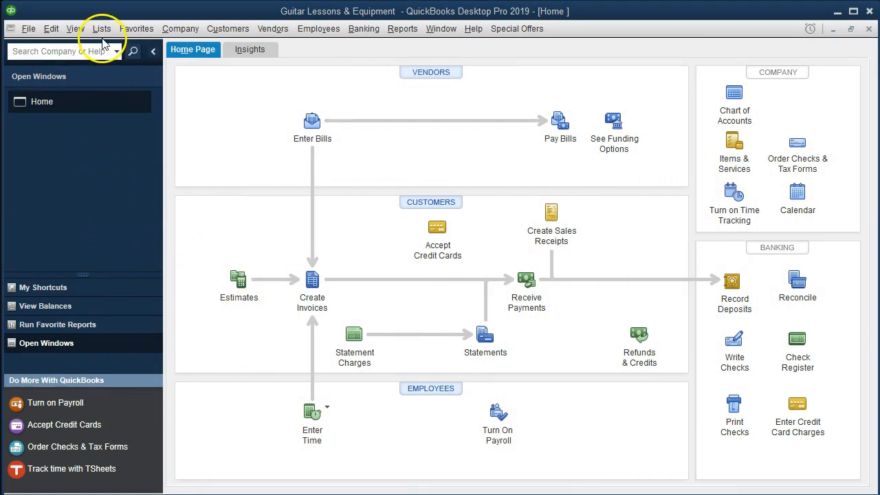
{"action": "left_click", "coordinate": [76, 29]}
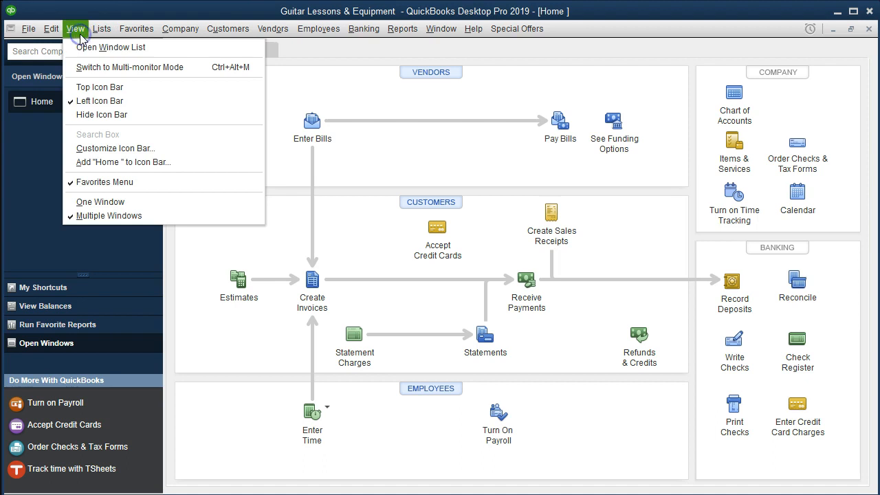
{"action": "left_click", "coordinate": [149, 49]}
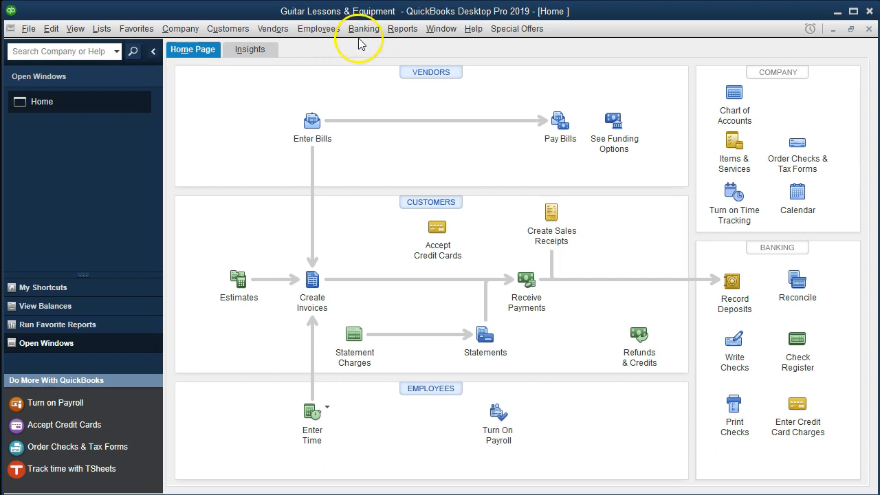
- Open the Balance Sheet Standard report from the company and financial reports
{"action": "left_click", "coordinate": [402, 30]}
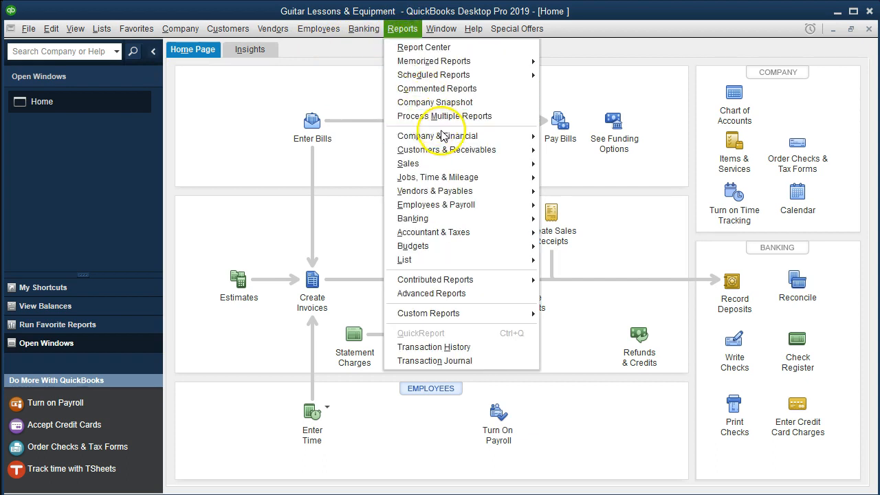
{"action": "mouse_move", "coordinate": [485, 138]}
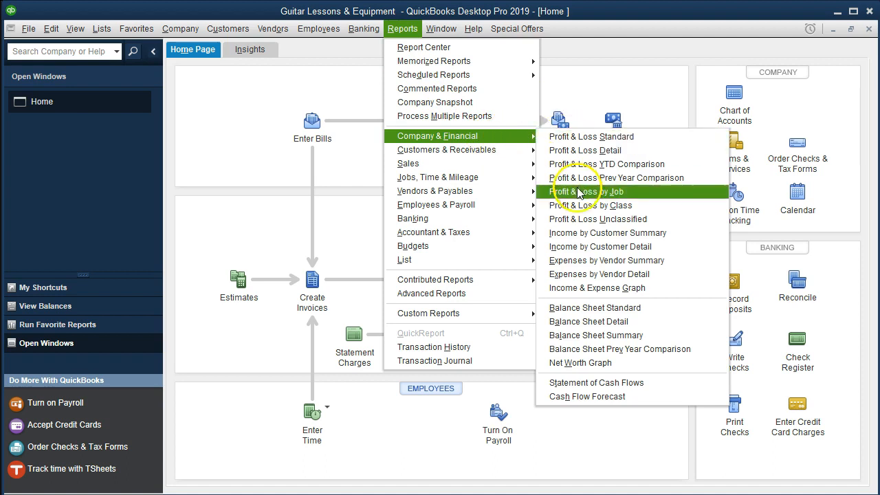
{"action": "left_click", "coordinate": [660, 316]}
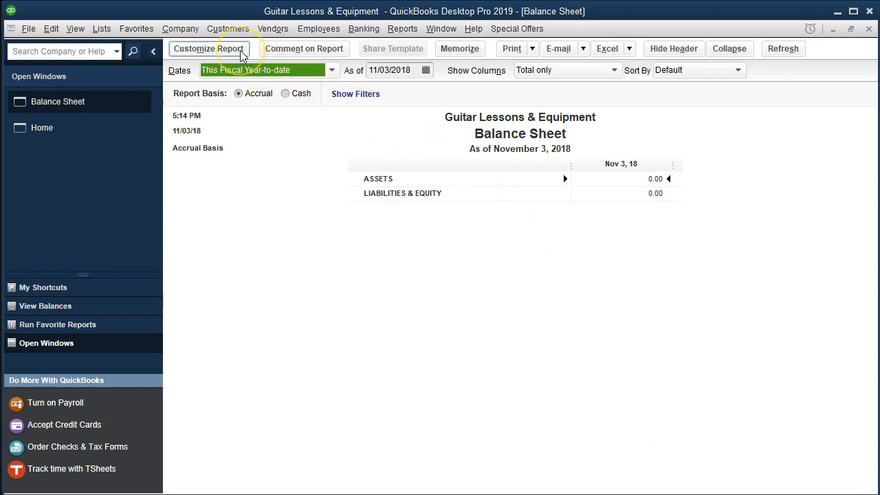
- Customize the balance sheet's date range to run from 01/01/2019 to 12/31/2019
{"action": "left_click", "coordinate": [208, 49]}
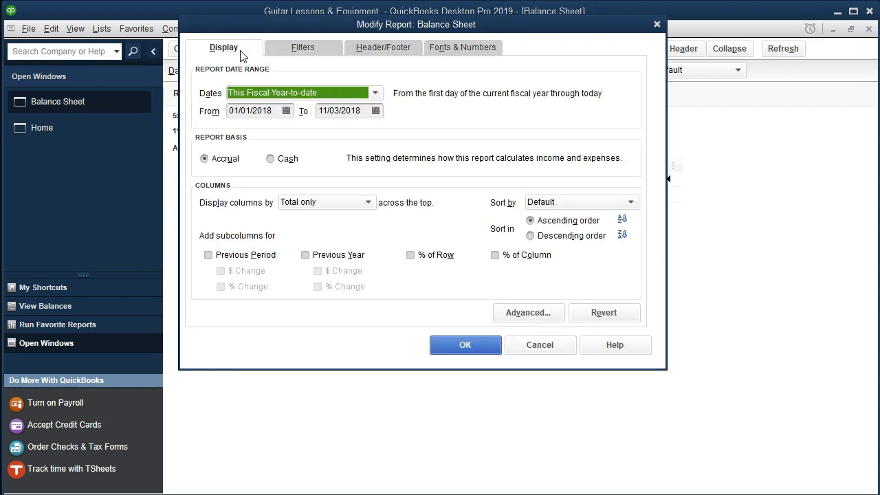
{"action": "key", "text": "Tab"}
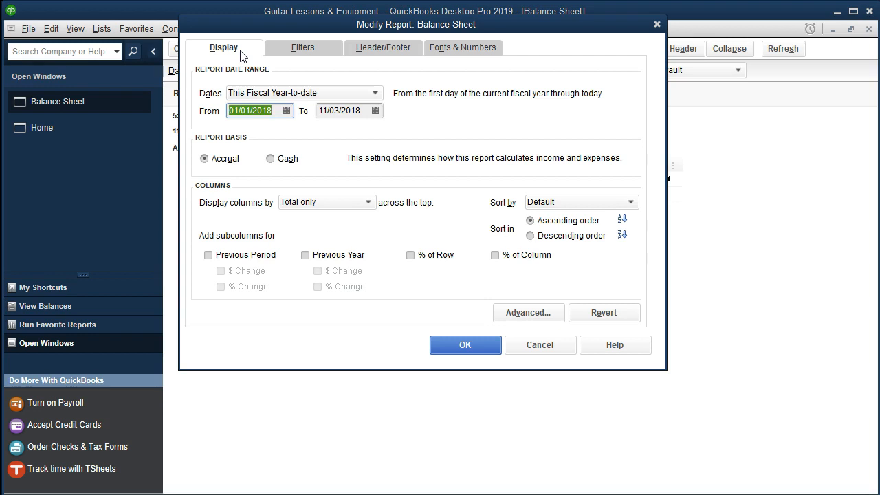
{"action": "type", "text": "1/1/19"}
{"action": "key", "text": "Tab"}
{"action": "type", "text": "12/31/19"}
{"action": "key", "text": "Tab"}
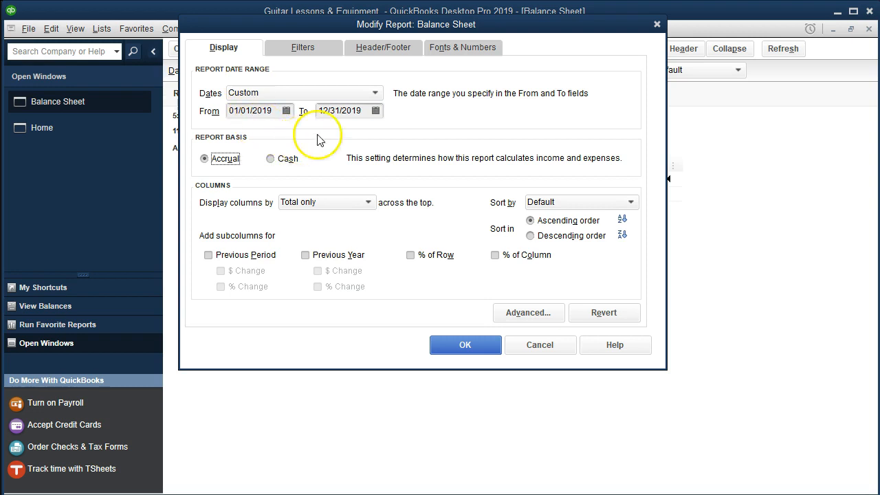
- Set the report's column label font size to 11, apply it to all related fonts, and confirm the changes
{"action": "left_click", "coordinate": [461, 50]}
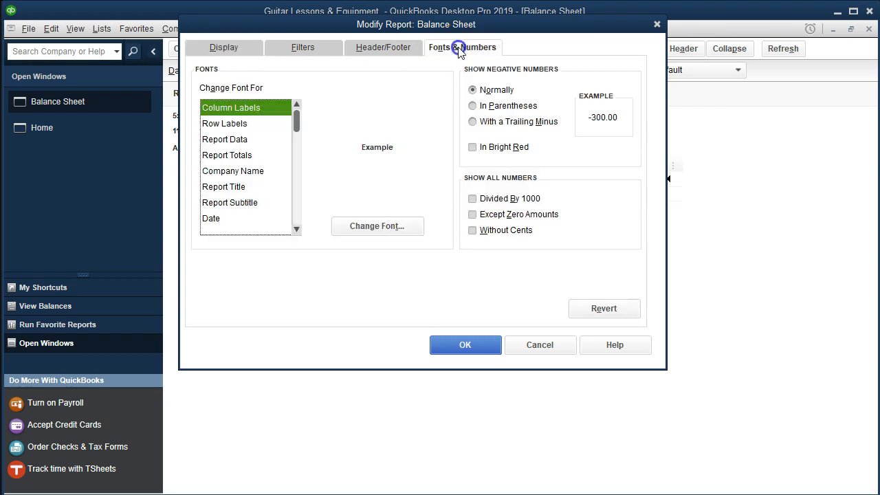
{"action": "left_click", "coordinate": [413, 227]}
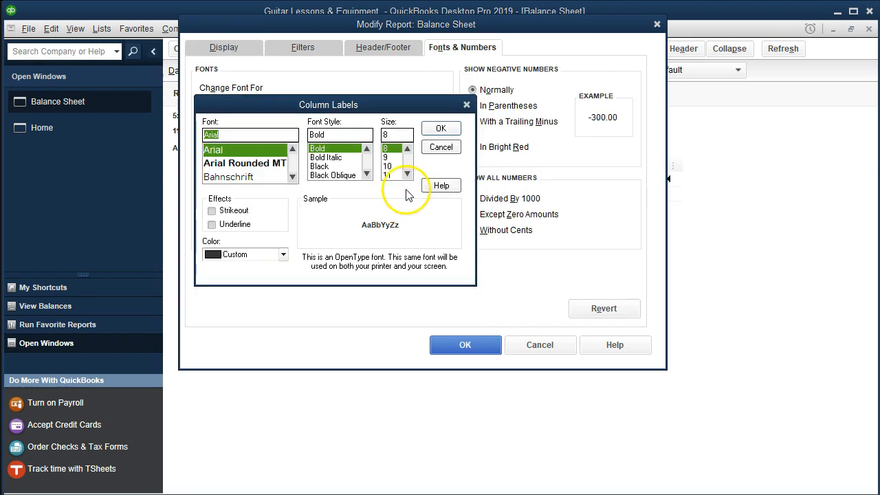
{"action": "left_click", "coordinate": [390, 176]}
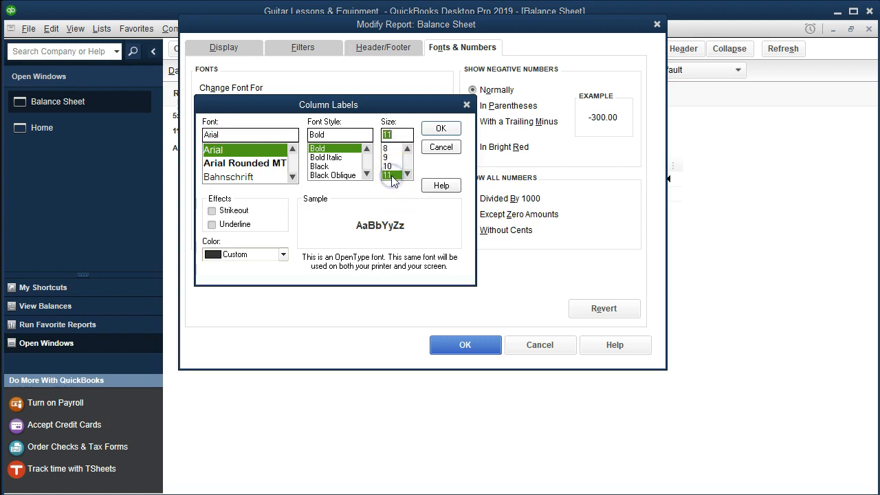
{"action": "left_click", "coordinate": [431, 129]}
{"action": "left_click", "coordinate": [377, 110]}
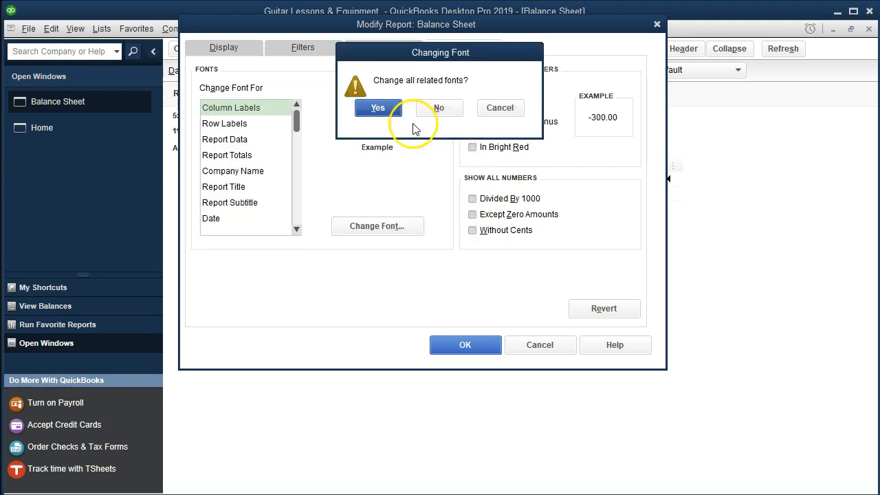
{"action": "left_click", "coordinate": [465, 343]}
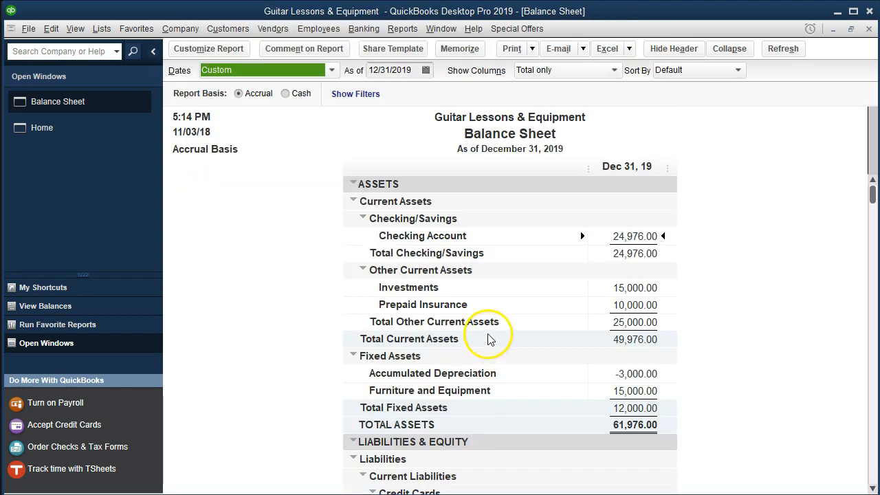
- Examine the equity section at the bottom of the balance sheet
{"action": "scroll", "coordinate": [486, 337], "scroll_direction": "down", "scroll_amount": 7}
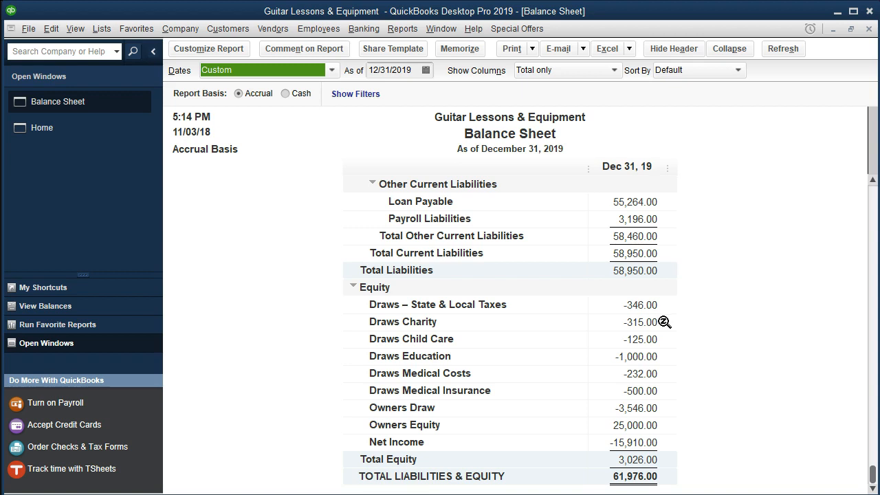
{"action": "left_click", "coordinate": [631, 411]}
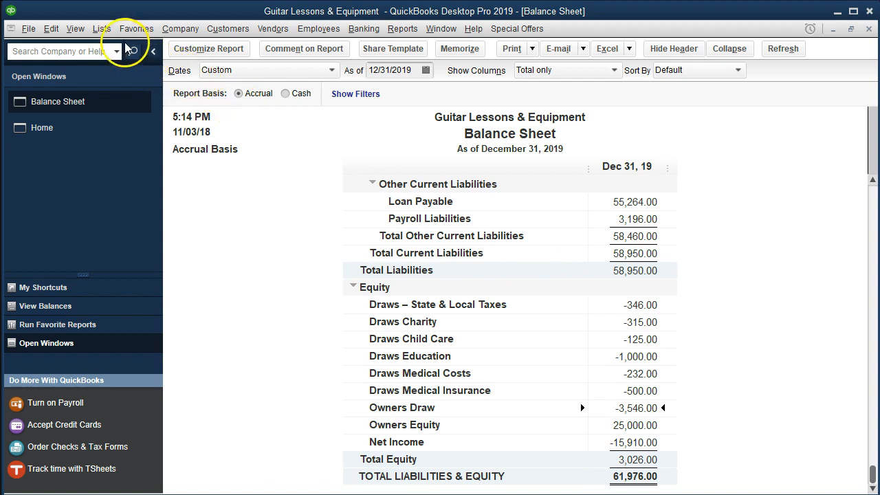
- In the chart of accounts, make the Draws – State & Local Taxes account a subaccount of Owners Draw
{"action": "left_click", "coordinate": [104, 30]}
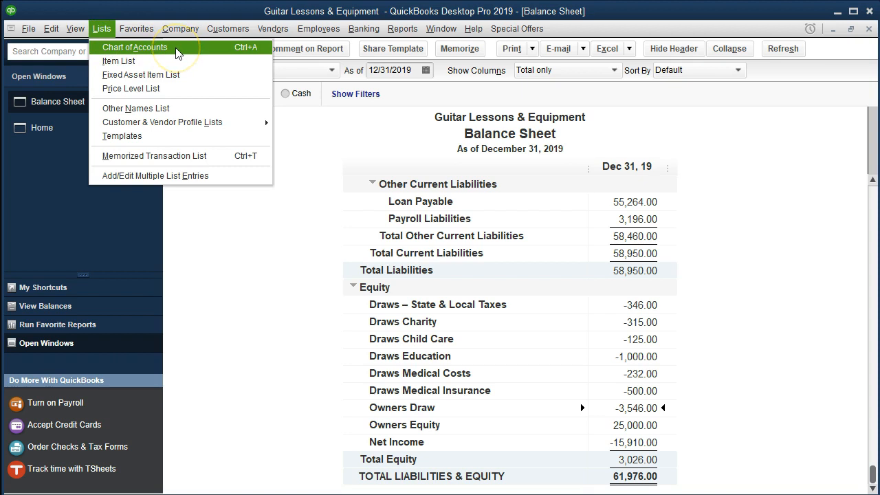
{"action": "left_click", "coordinate": [135, 47]}
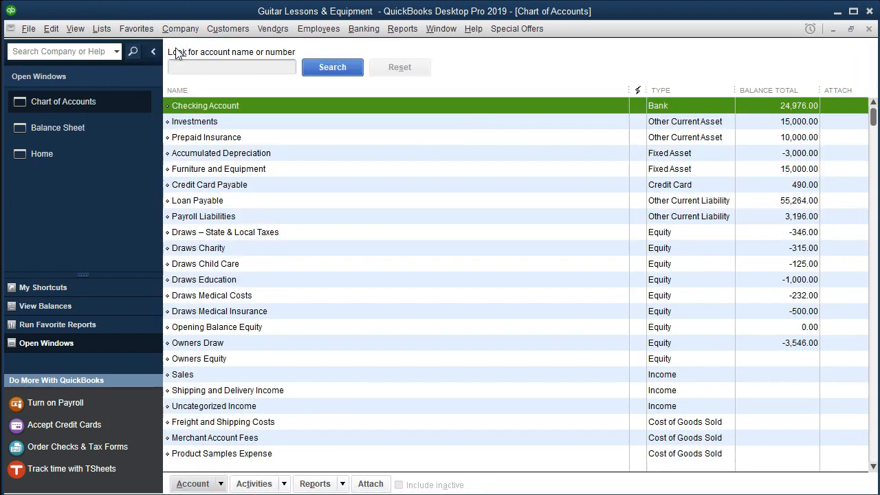
{"action": "left_click", "coordinate": [352, 233]}
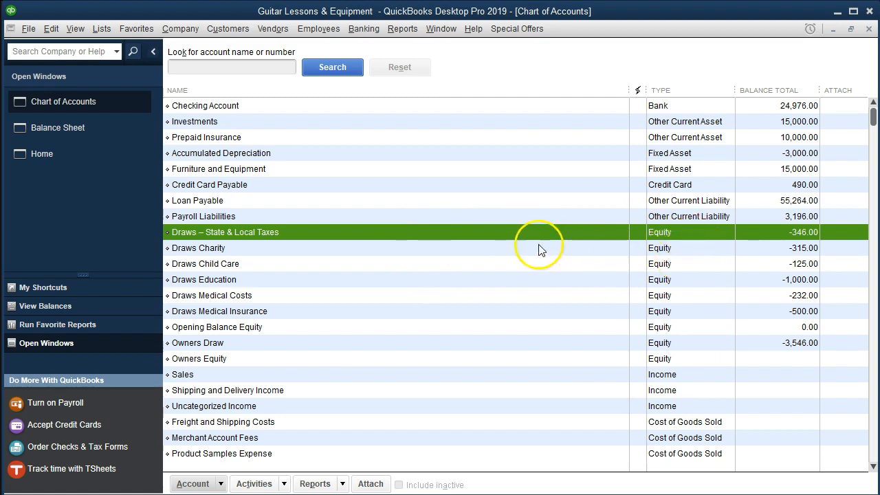
{"action": "right_click", "coordinate": [325, 233]}
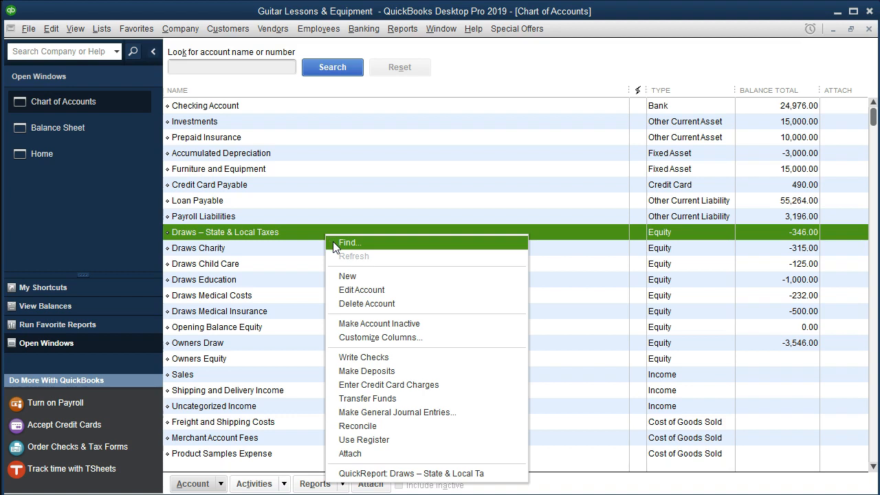
{"action": "left_click", "coordinate": [351, 291]}
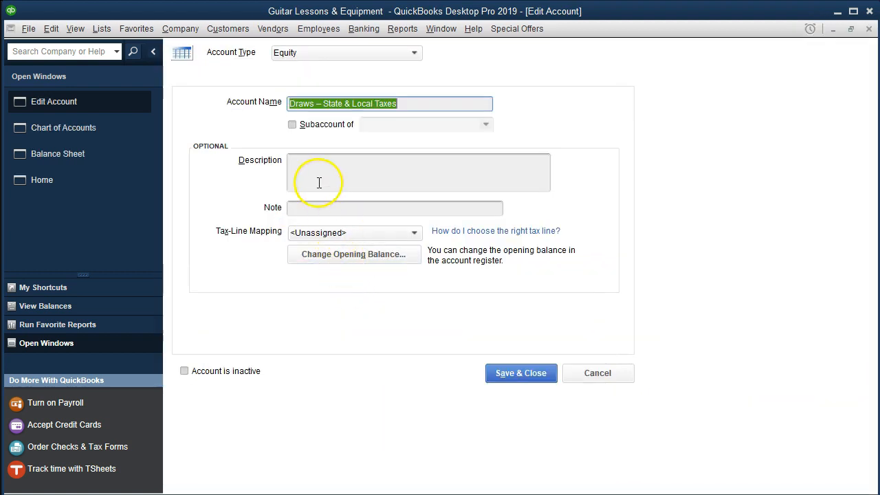
{"action": "left_click", "coordinate": [293, 125]}
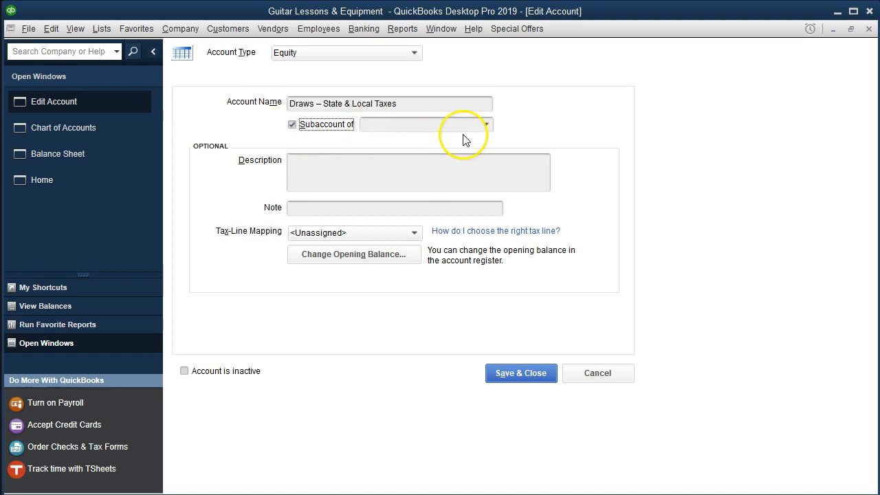
{"action": "left_click", "coordinate": [484, 125]}
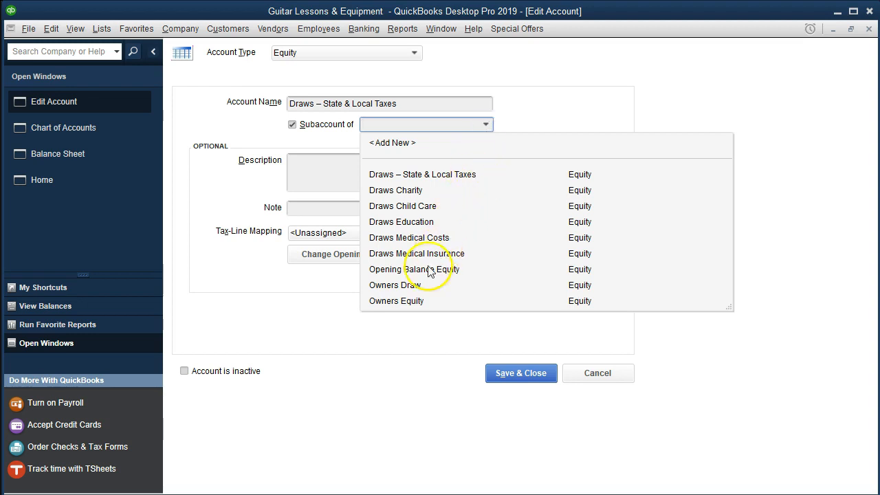
{"action": "left_click", "coordinate": [393, 287]}
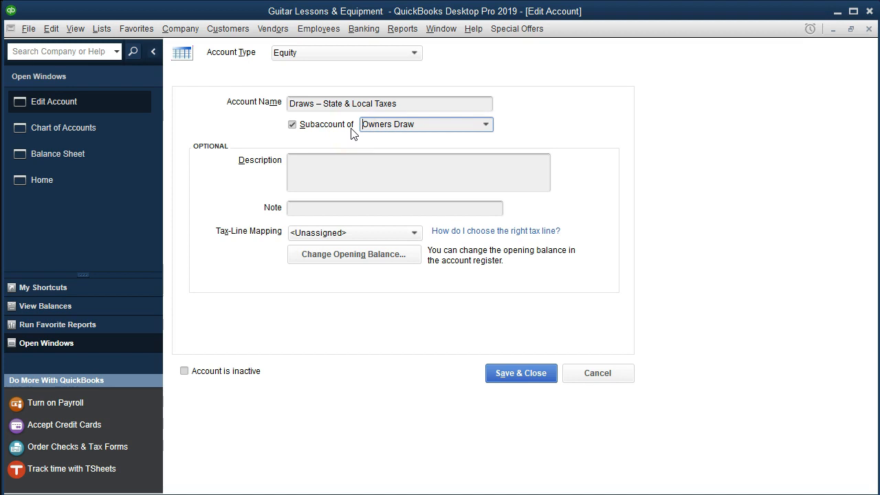
{"action": "left_click", "coordinate": [501, 372]}
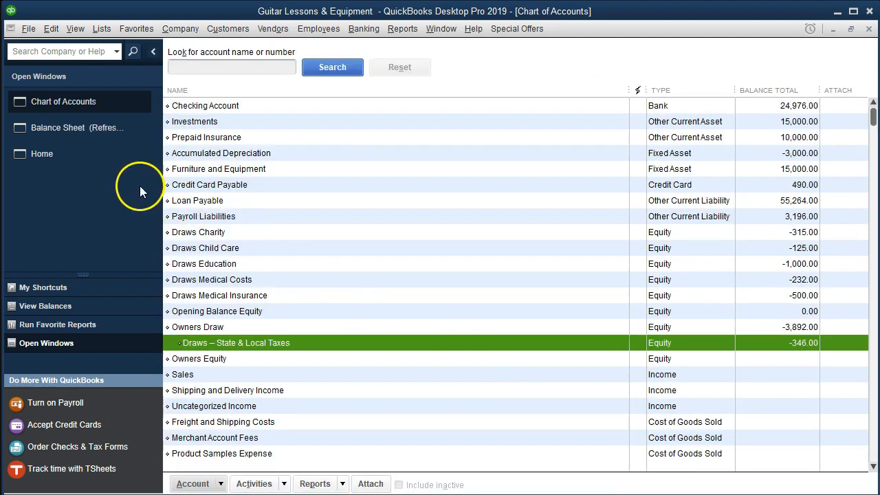
- Return to the balance sheet, refresh it, and review the grouped Owners Draw section
{"action": "left_click", "coordinate": [94, 129]}
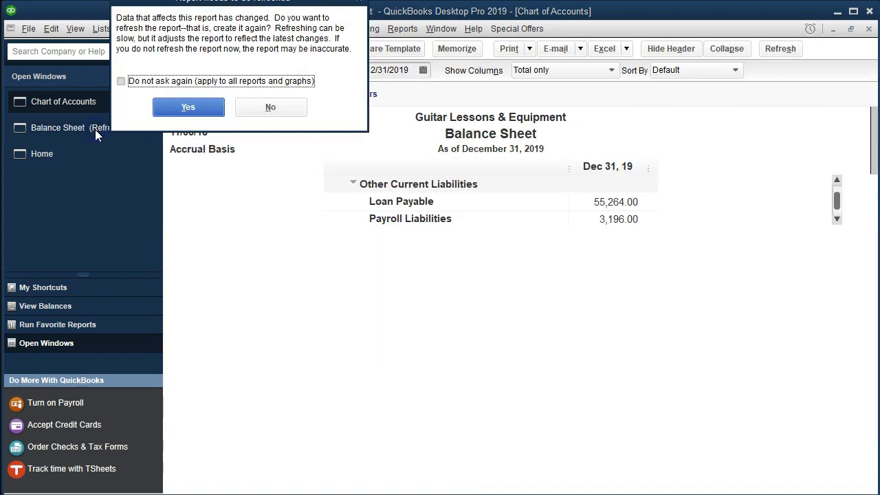
{"action": "left_click", "coordinate": [165, 108]}
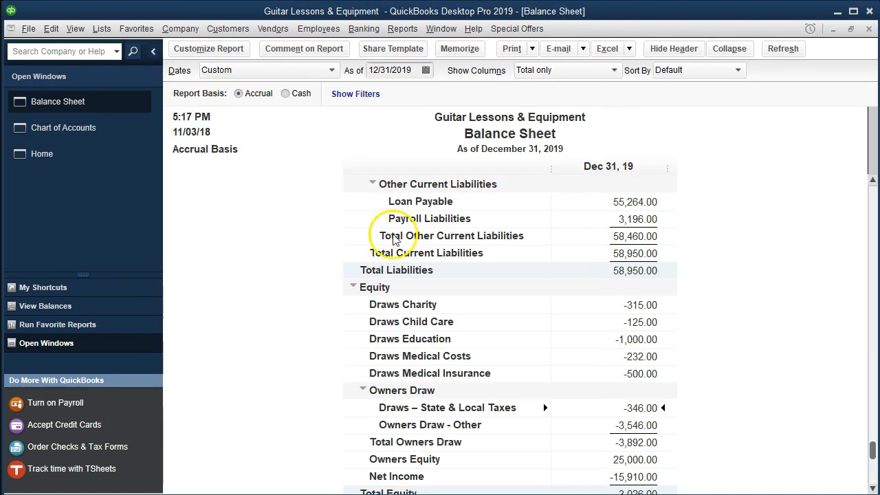
{"action": "scroll", "coordinate": [503, 349], "scroll_direction": "down", "scroll_amount": 1}
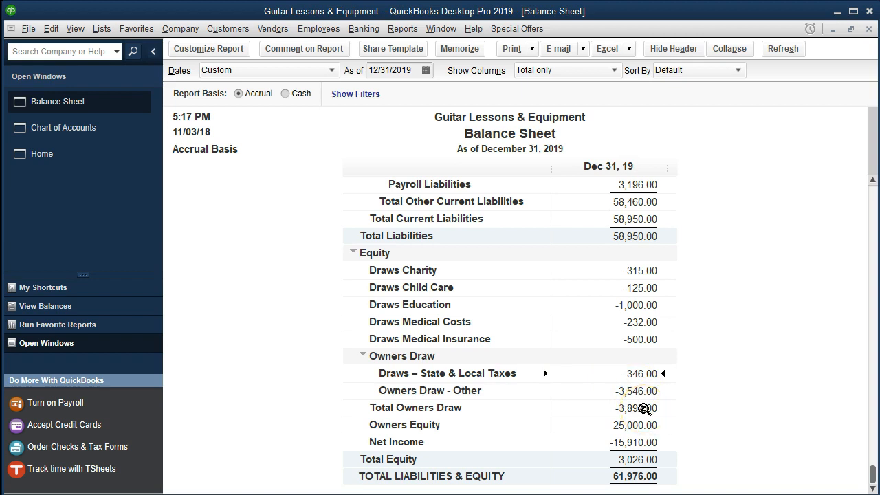
{"action": "left_click", "coordinate": [643, 408]}
- Edit the Draws Charity account to make it a subaccount of Owners Draw
{"action": "left_click", "coordinate": [97, 131]}
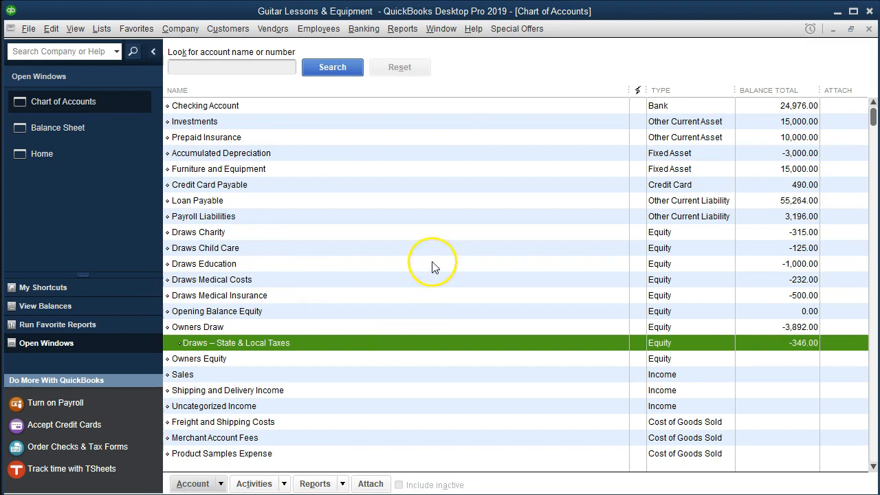
{"action": "left_click", "coordinate": [363, 233]}
{"action": "right_click", "coordinate": [362, 233]}
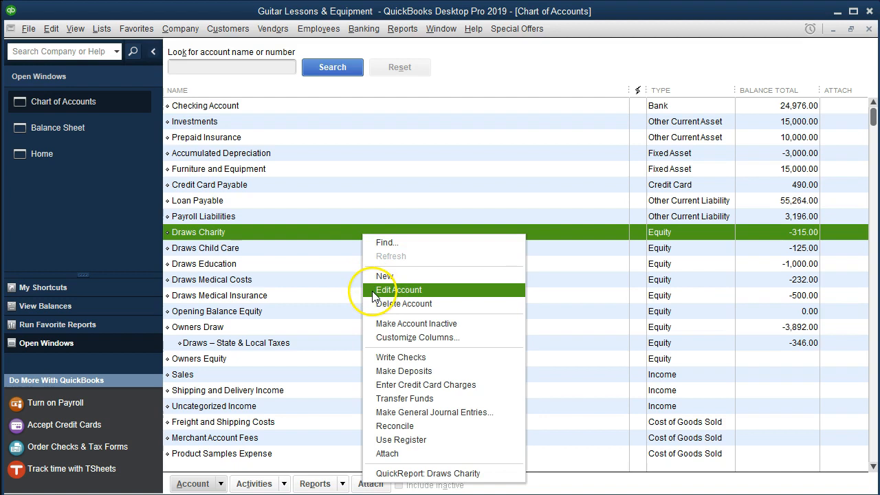
{"action": "left_click", "coordinate": [425, 291]}
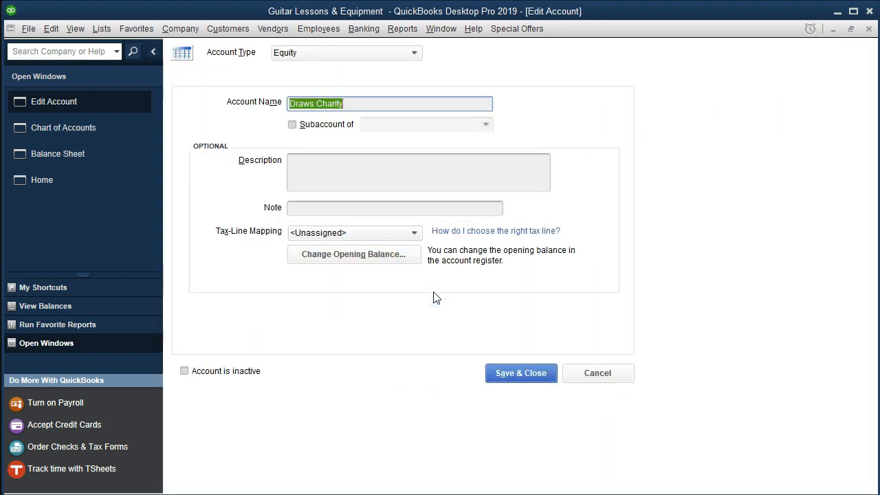
{"action": "left_click", "coordinate": [292, 125]}
{"action": "left_click", "coordinate": [461, 124]}
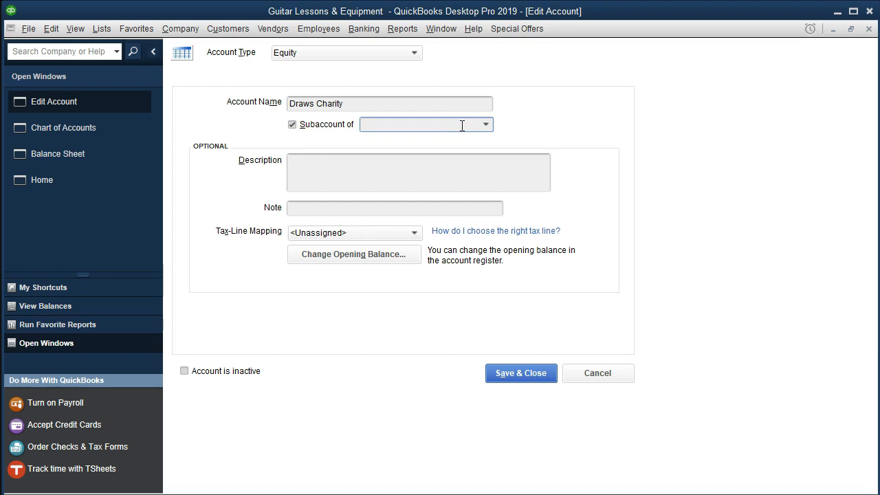
{"action": "type", "text": "Draws Charity"}
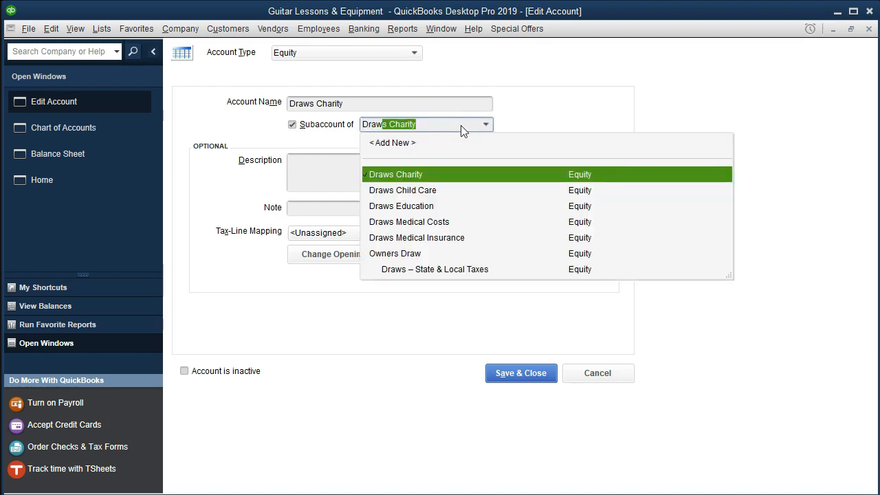
{"action": "left_click", "coordinate": [404, 255]}
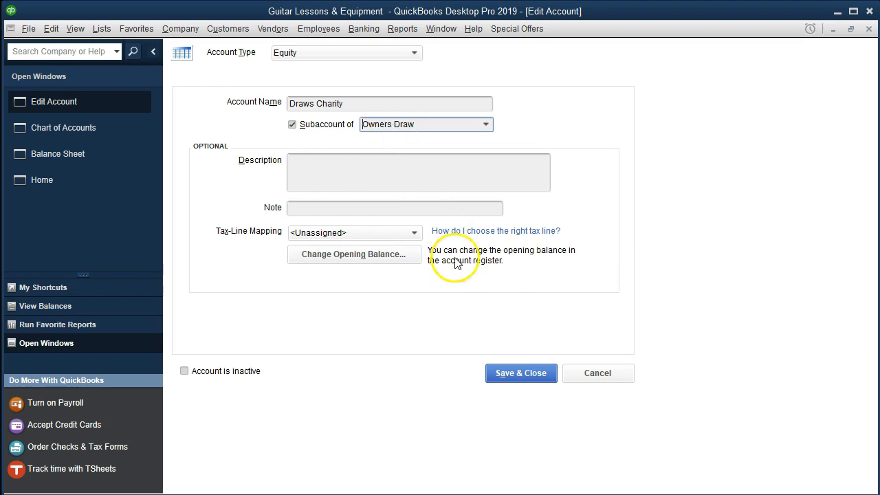
{"action": "left_click", "coordinate": [506, 373]}
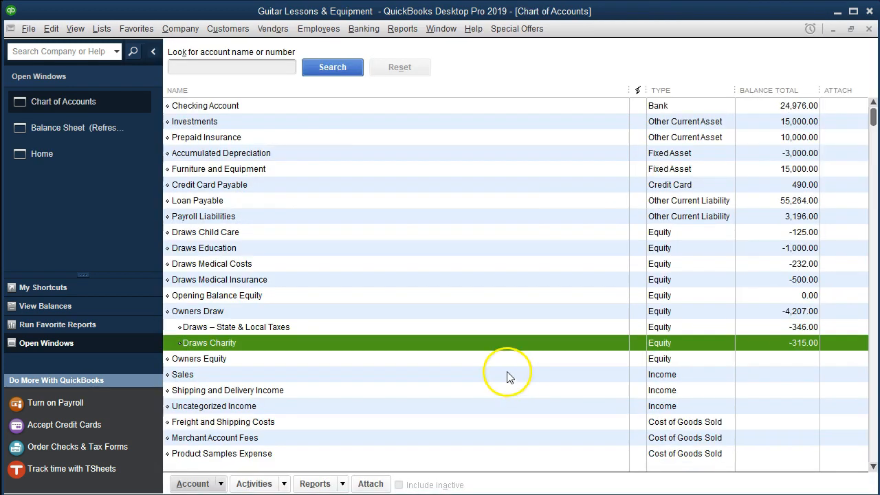
- Edit the Draws Child Care account to make it a subaccount of Owners Draw
{"action": "left_click", "coordinate": [644, 231]}
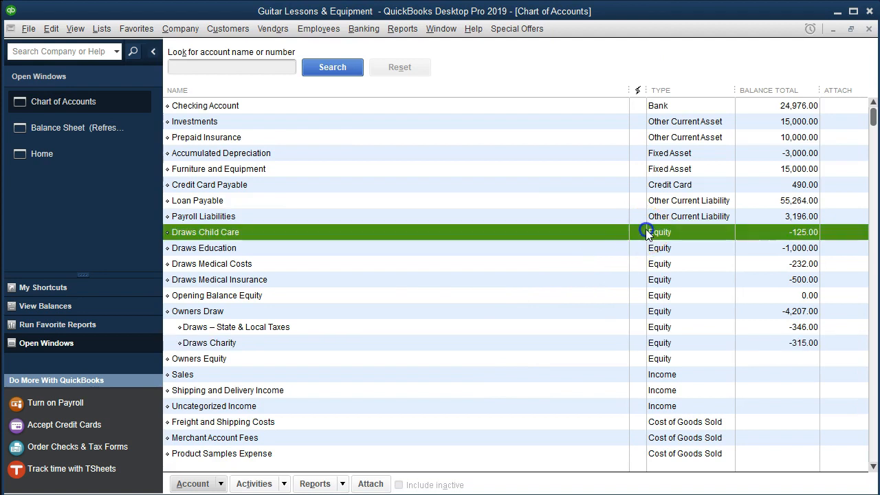
{"action": "right_click", "coordinate": [352, 234]}
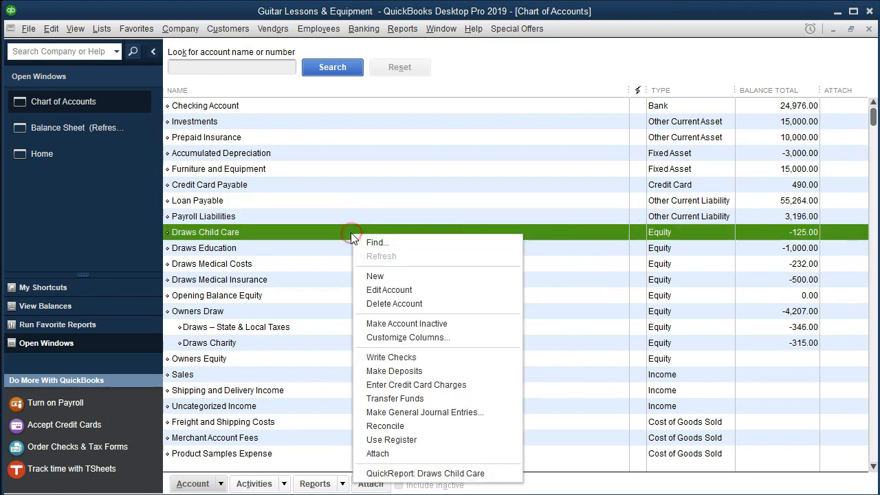
{"action": "left_click", "coordinate": [376, 289]}
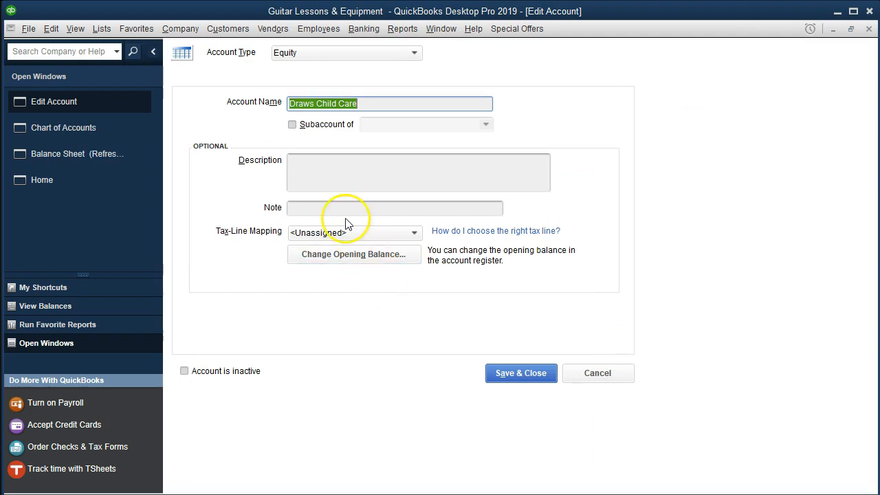
{"action": "left_click", "coordinate": [292, 124]}
{"action": "left_click", "coordinate": [367, 123]}
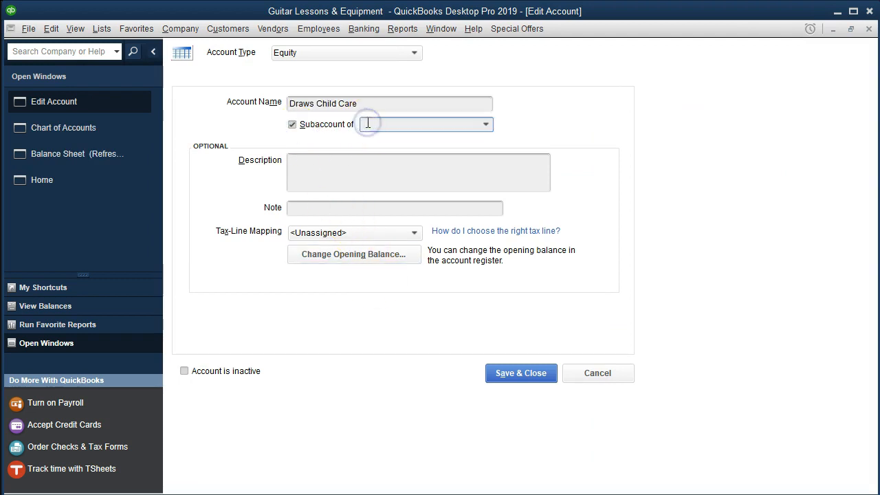
{"action": "type", "text": "Owners Draw"}
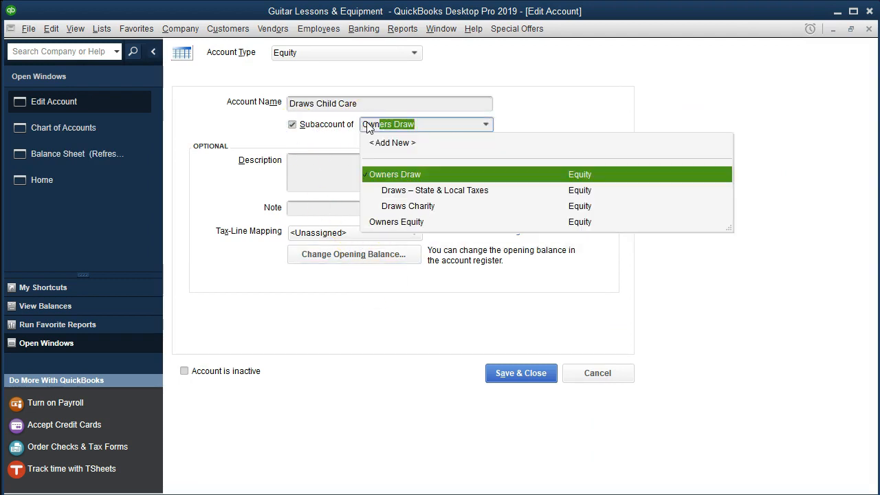
{"action": "left_click", "coordinate": [406, 177]}
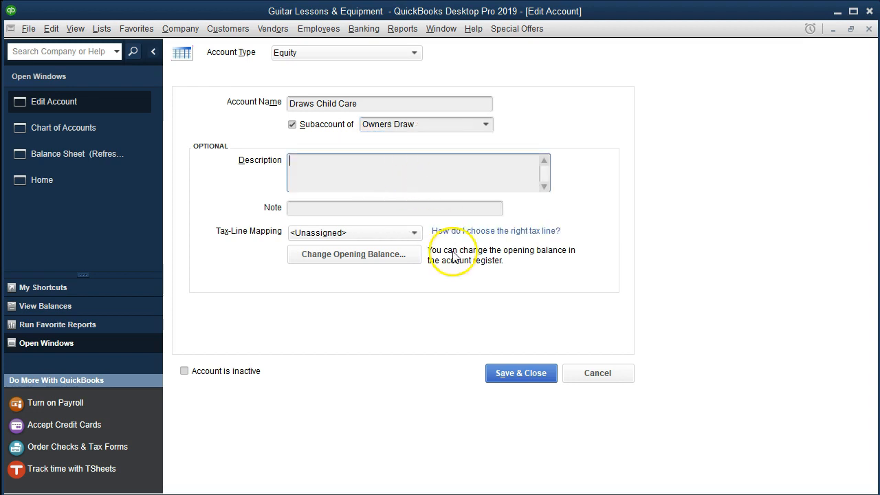
{"action": "left_click", "coordinate": [509, 380]}
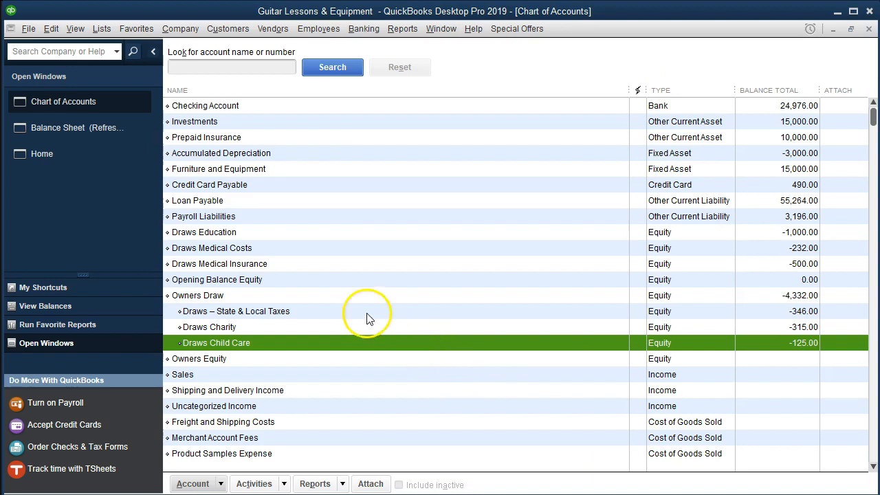
- Edit the Draws Education account to make it a subaccount of Owners Draw
{"action": "left_click", "coordinate": [558, 234]}
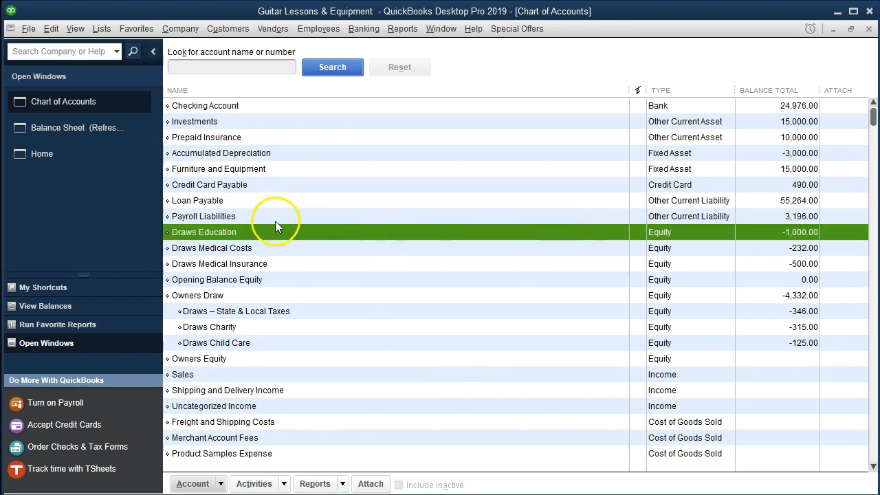
{"action": "right_click", "coordinate": [258, 231]}
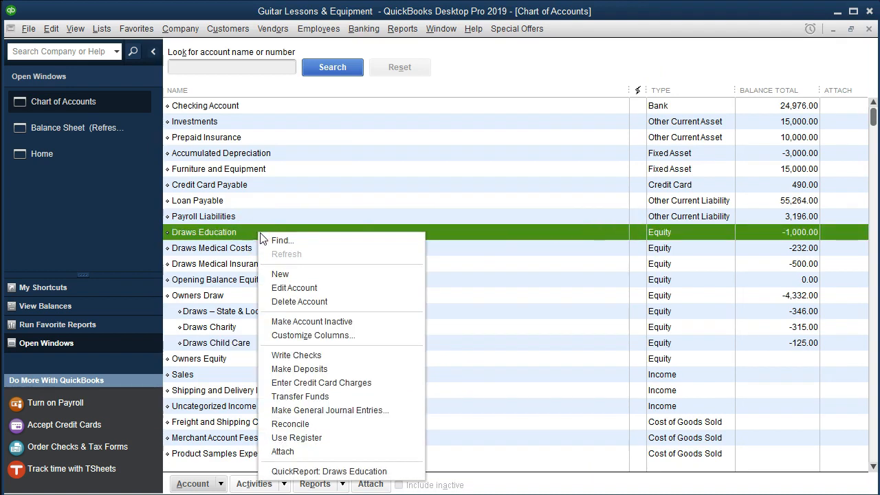
{"action": "left_click", "coordinate": [282, 288]}
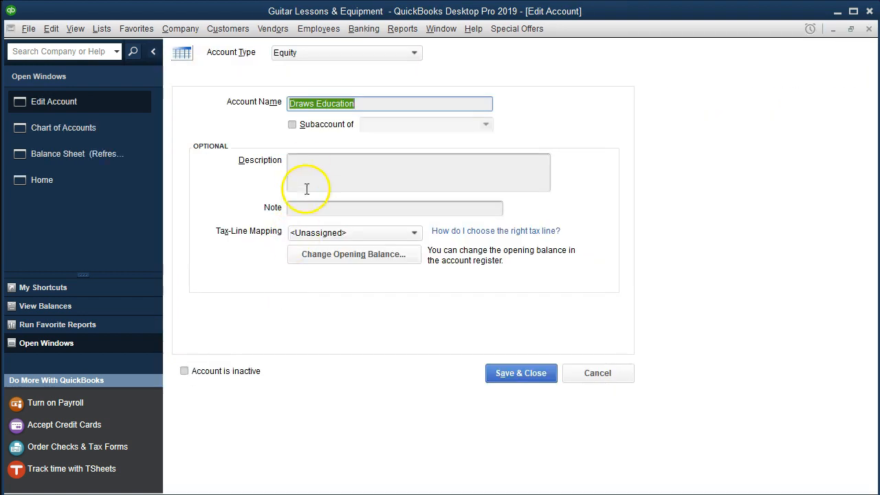
{"action": "left_click", "coordinate": [292, 124]}
{"action": "left_click", "coordinate": [389, 127]}
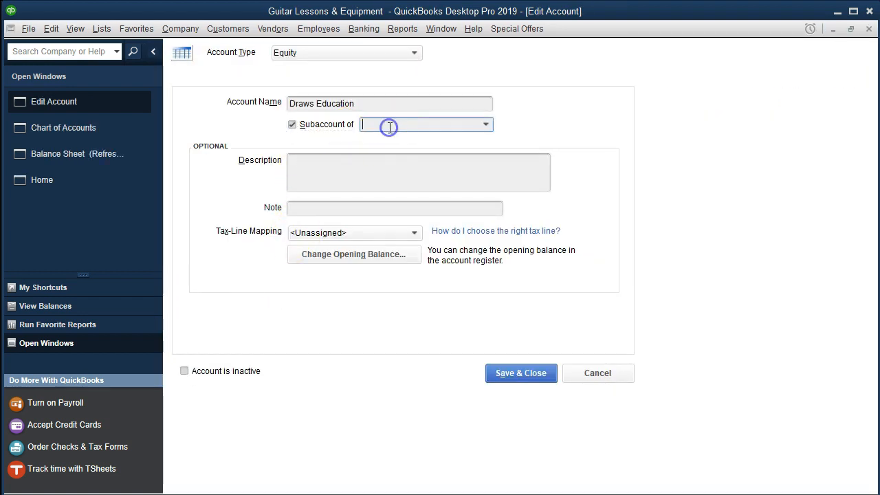
{"action": "type", "text": "Owners Draw"}
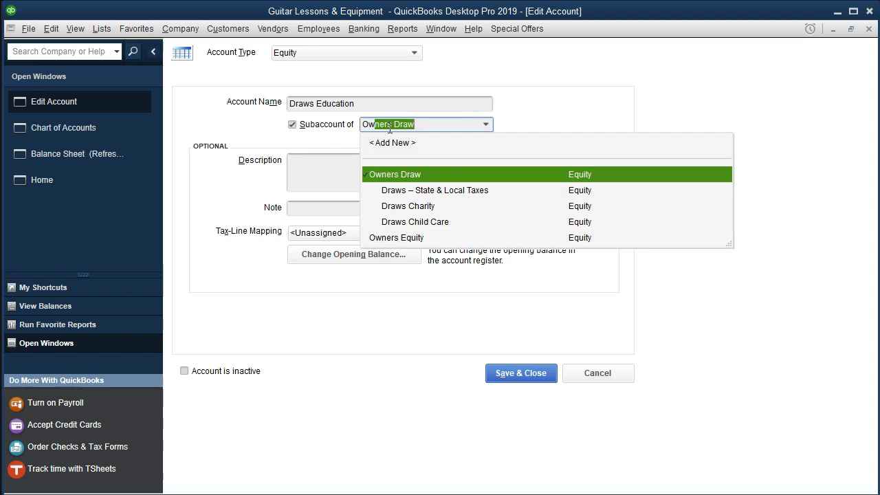
{"action": "key", "text": "Tab"}
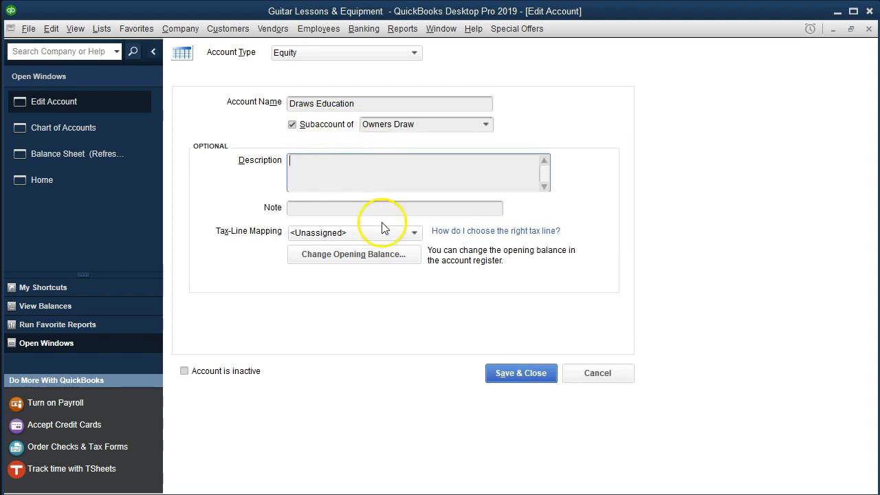
{"action": "left_click", "coordinate": [508, 381]}
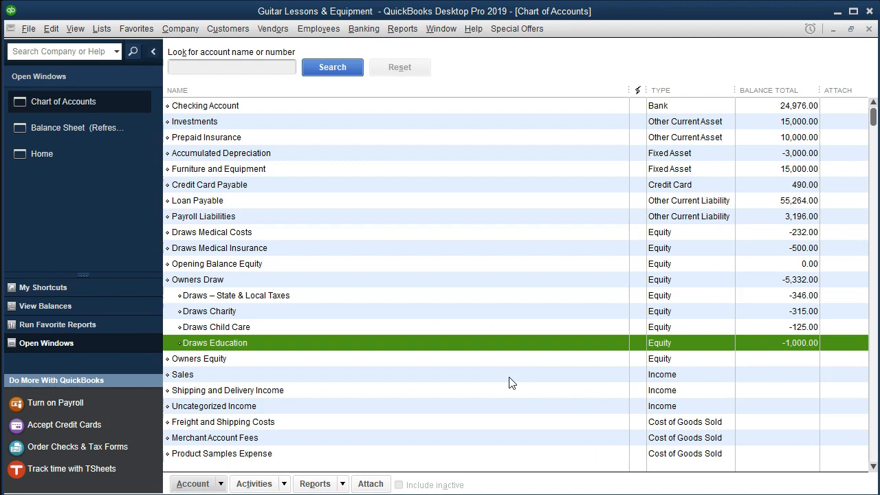
- Edit the Draws Medical Costs account to make it a subaccount of Owners Draw
{"action": "left_click", "coordinate": [601, 235]}
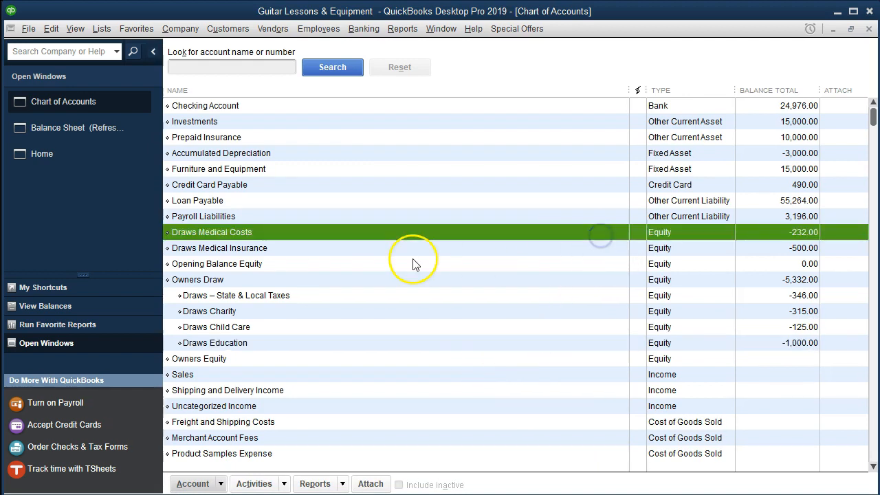
{"action": "right_click", "coordinate": [360, 233]}
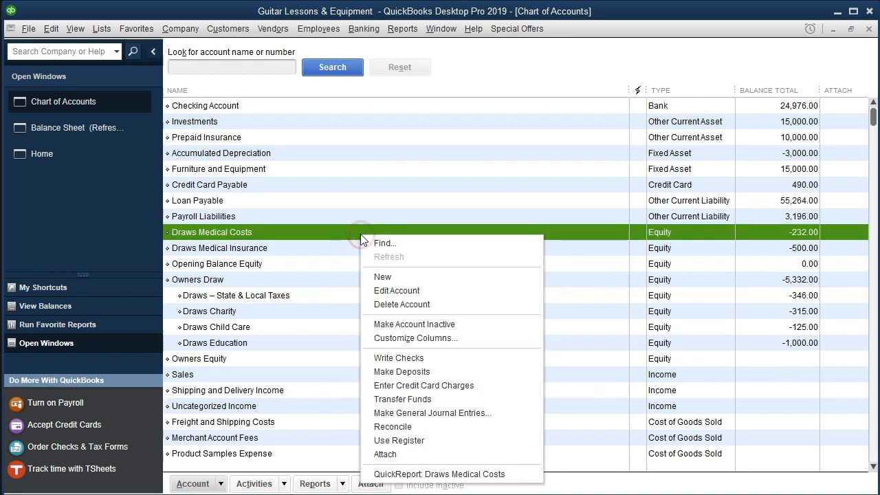
{"action": "left_click", "coordinate": [371, 290]}
{"action": "left_click", "coordinate": [293, 124]}
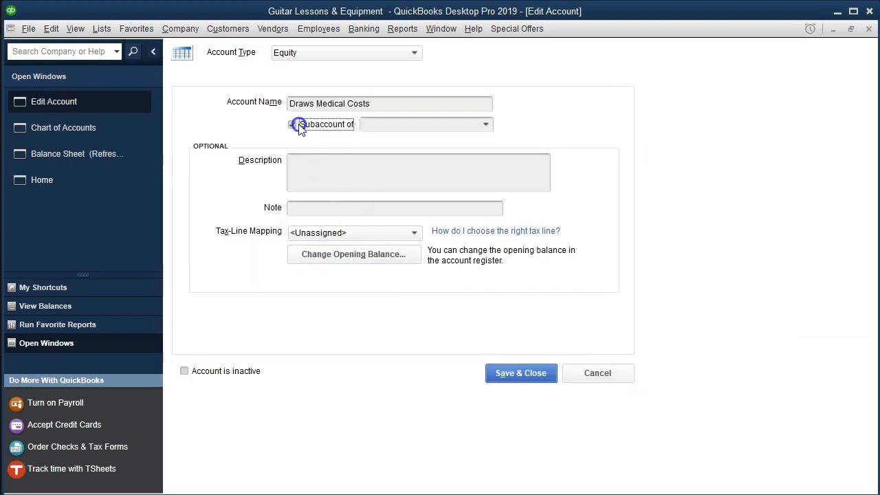
{"action": "left_click", "coordinate": [399, 126]}
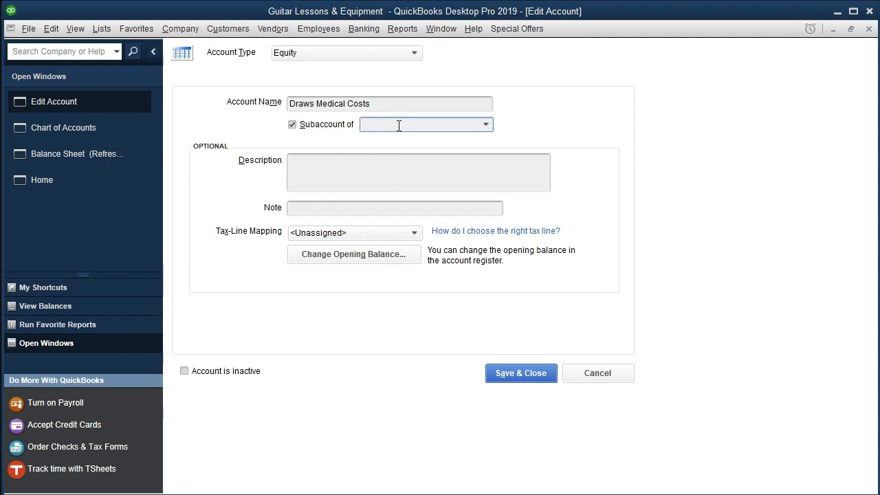
{"action": "type", "text": "Owners Draw"}
{"action": "key", "text": "Tab"}
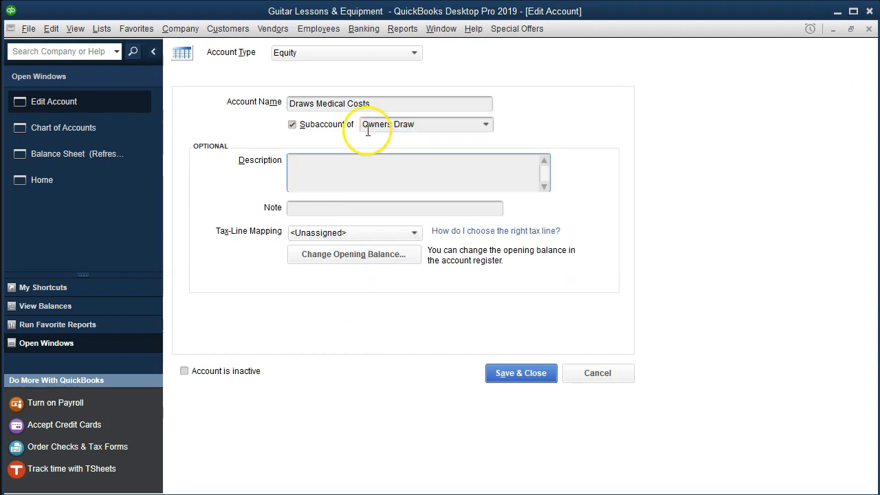
{"action": "left_click", "coordinate": [509, 375]}
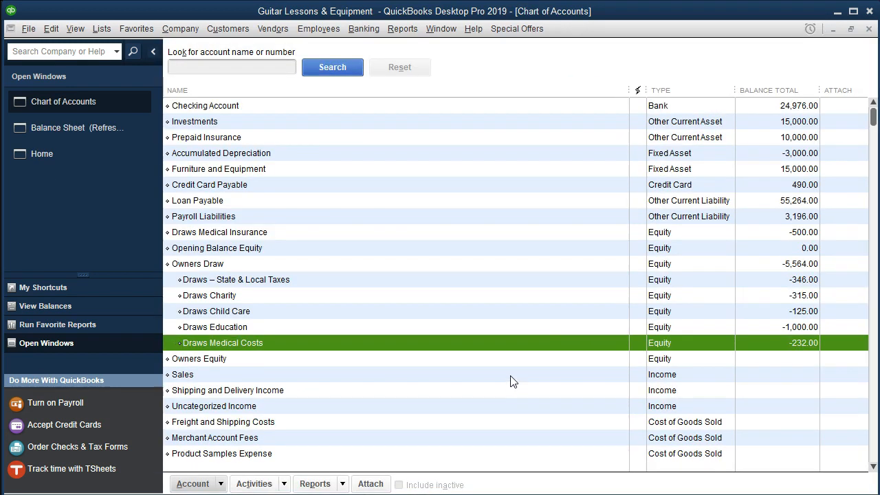
- Edit the Draws Medical Insurance account to make it a subaccount of Owners Draw
{"action": "left_click", "coordinate": [534, 233]}
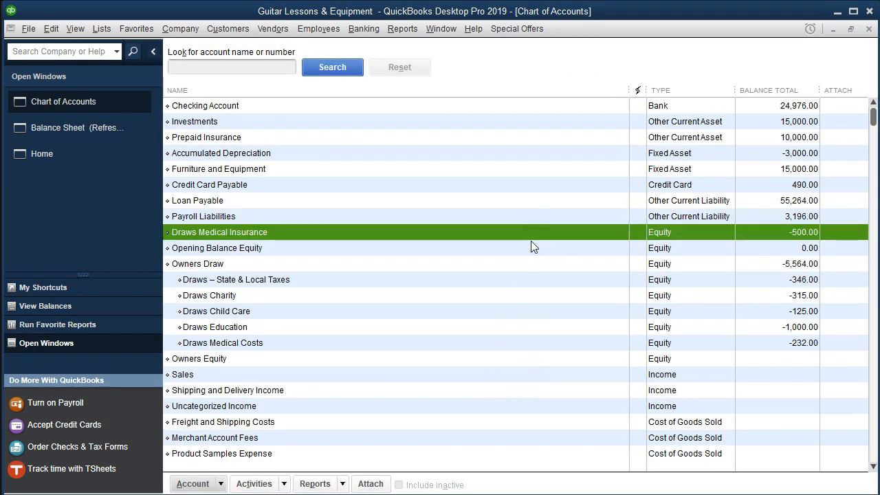
{"action": "right_click", "coordinate": [531, 240]}
{"action": "left_click", "coordinate": [498, 229]}
{"action": "right_click", "coordinate": [498, 232]}
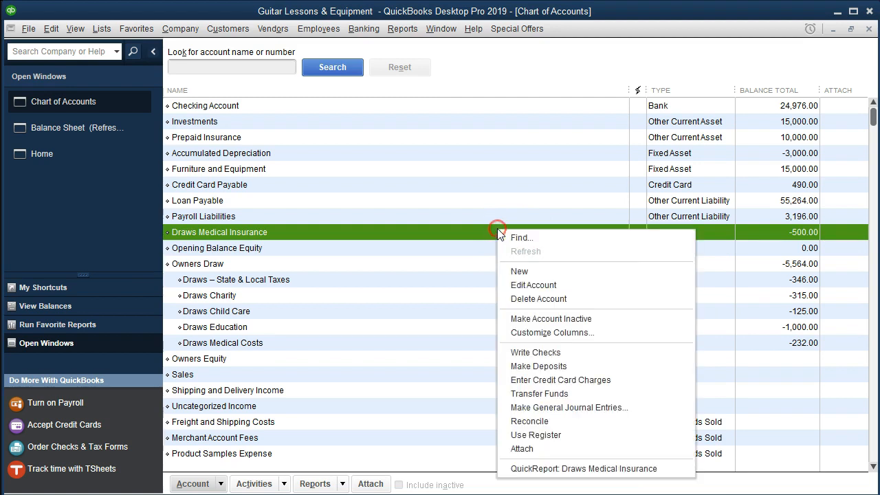
{"action": "left_click", "coordinate": [511, 284]}
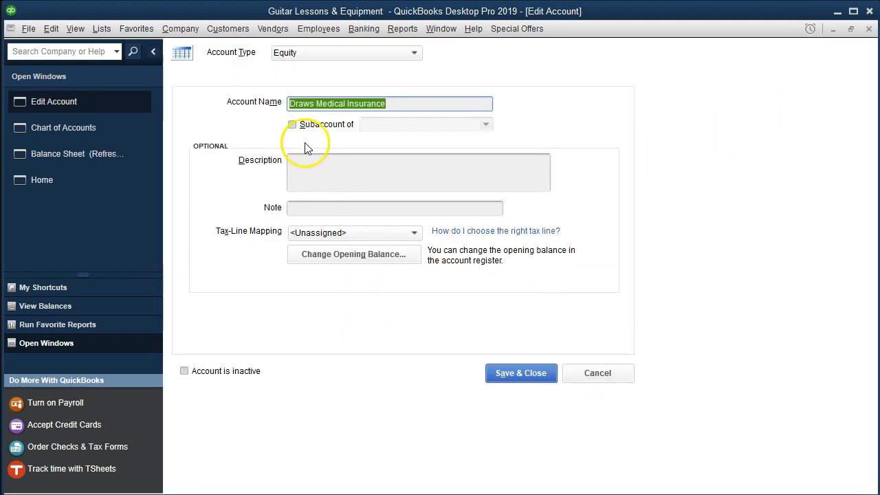
{"action": "left_click", "coordinate": [291, 125]}
{"action": "left_click", "coordinate": [385, 124]}
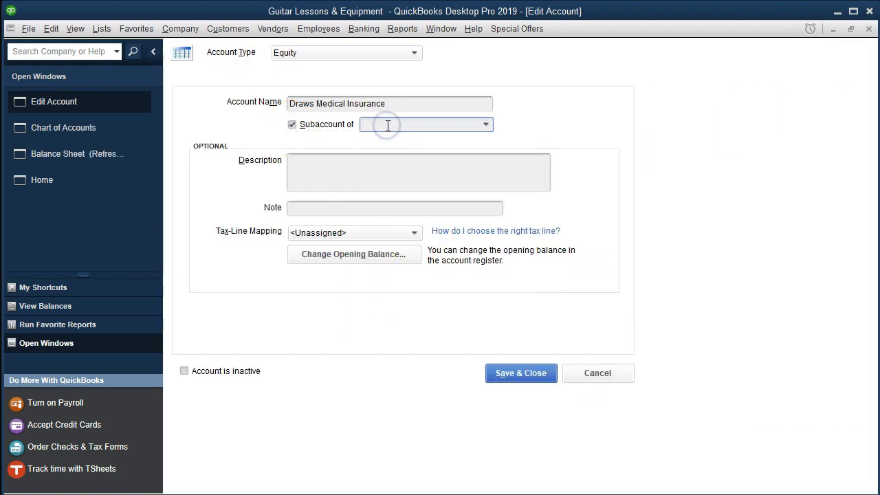
{"action": "type", "text": "Owners Draw"}
{"action": "key", "text": "Tab"}
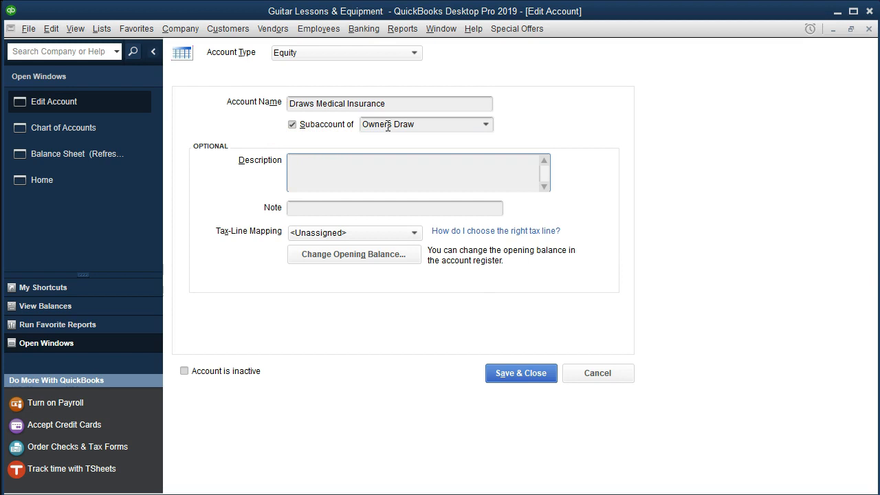
{"action": "left_click", "coordinate": [503, 370]}
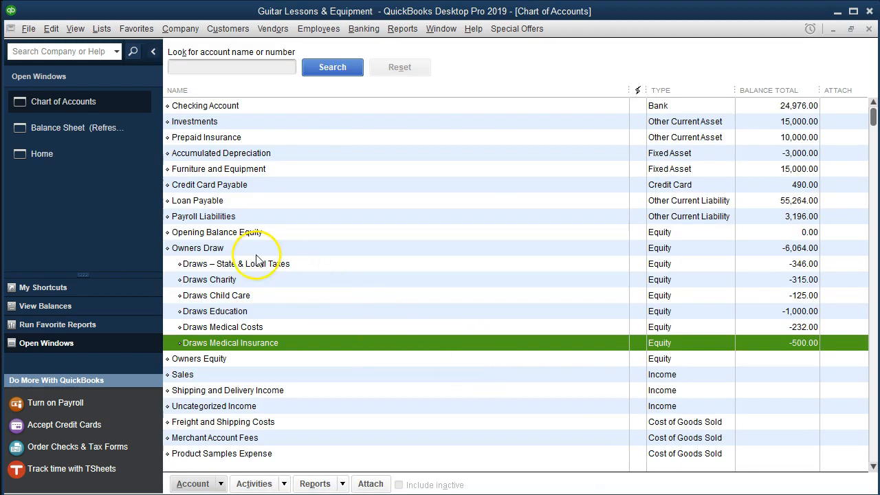
- Switch back to the balance sheet and review the Owners Draw subaccounts in the equity section
{"action": "left_click", "coordinate": [526, 246]}
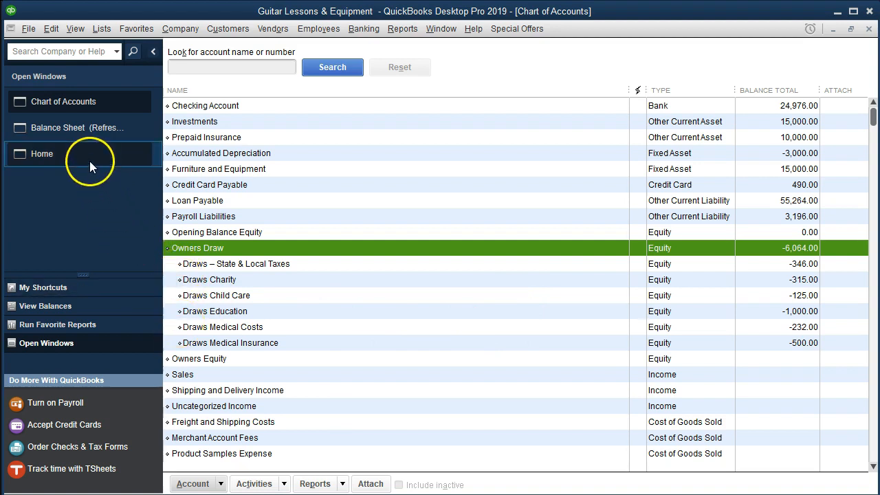
{"action": "left_click", "coordinate": [85, 136]}
{"action": "left_click", "coordinate": [201, 107]}
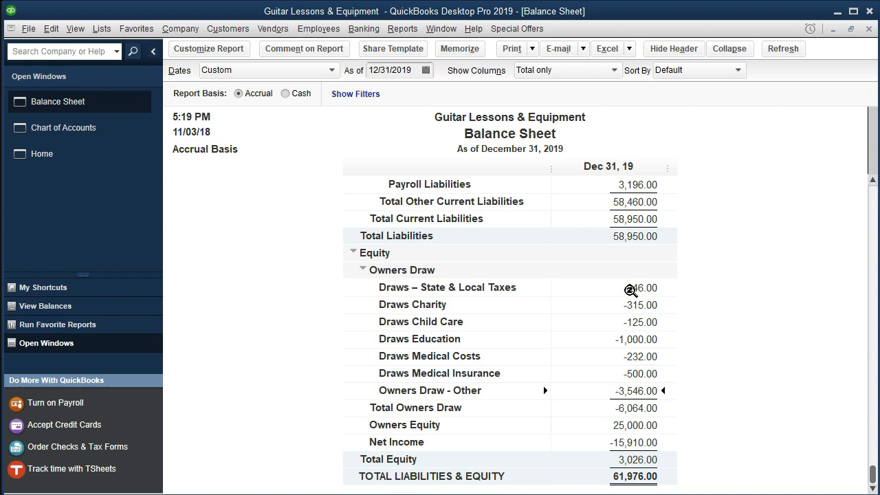
{"action": "left_click", "coordinate": [631, 409]}
{"action": "left_click", "coordinate": [630, 288]}
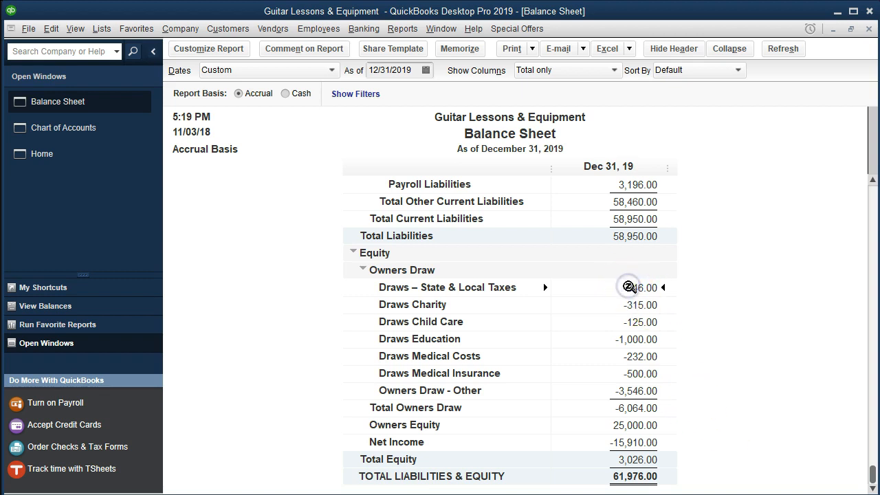
{"action": "key", "text": "Down"}
{"action": "key", "text": "Down"}
{"action": "key", "text": "Down"}
{"action": "key", "text": "Down"}
- QuickZoom into the Draws – State & Local Taxes amount to view its transactions, and close that report
{"action": "double_click", "coordinate": [628, 286]}
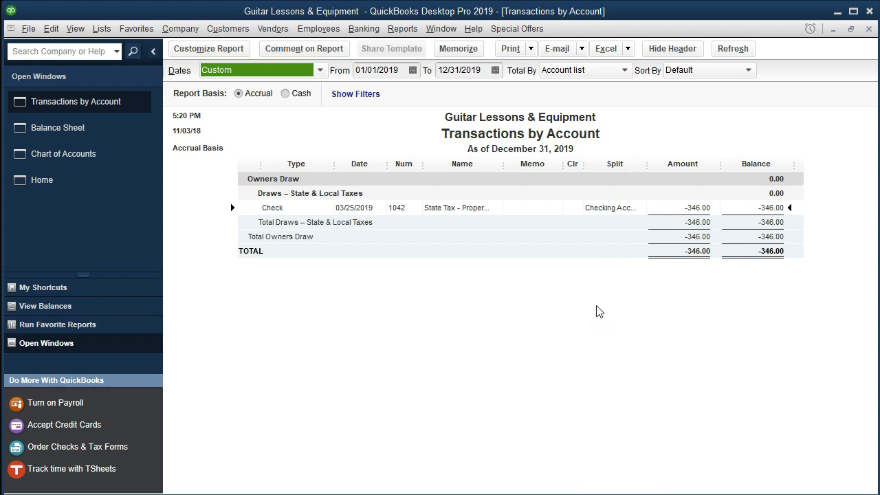
{"action": "left_click", "coordinate": [869, 30]}
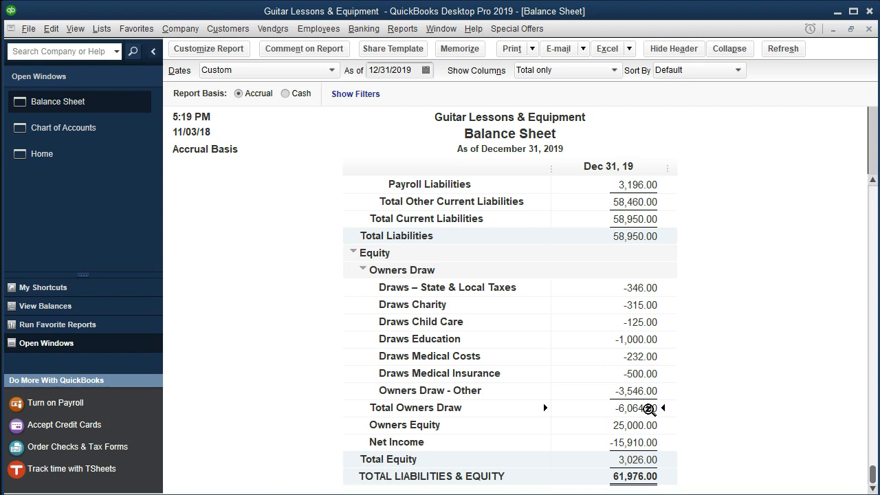
- QuickZoom into the Owners Draw - Other amount to view its underlying transactions
{"action": "left_click", "coordinate": [636, 391]}
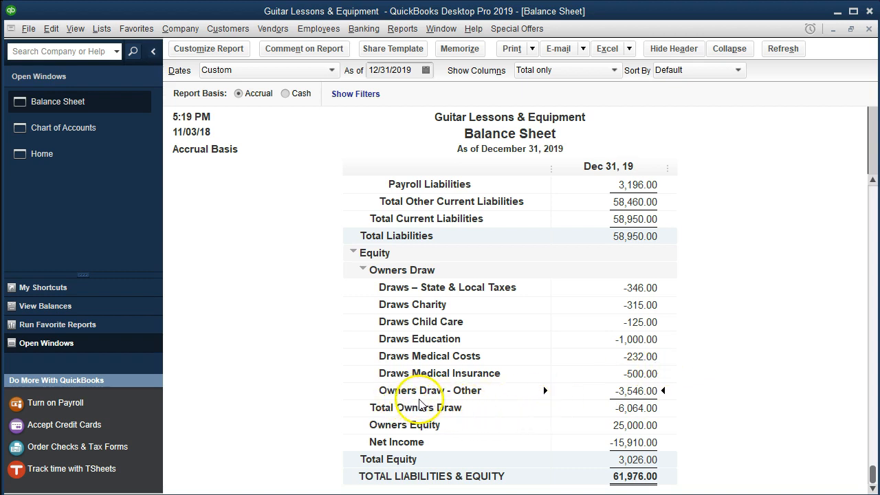
{"action": "double_click", "coordinate": [608, 391]}
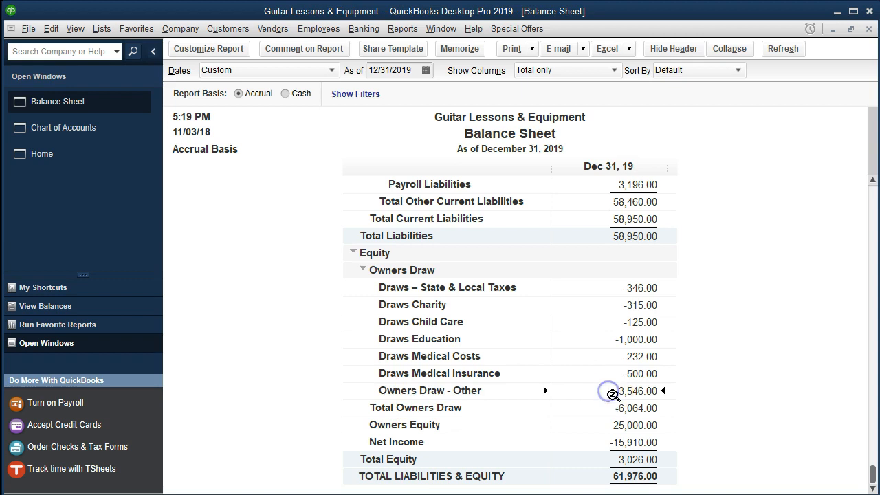